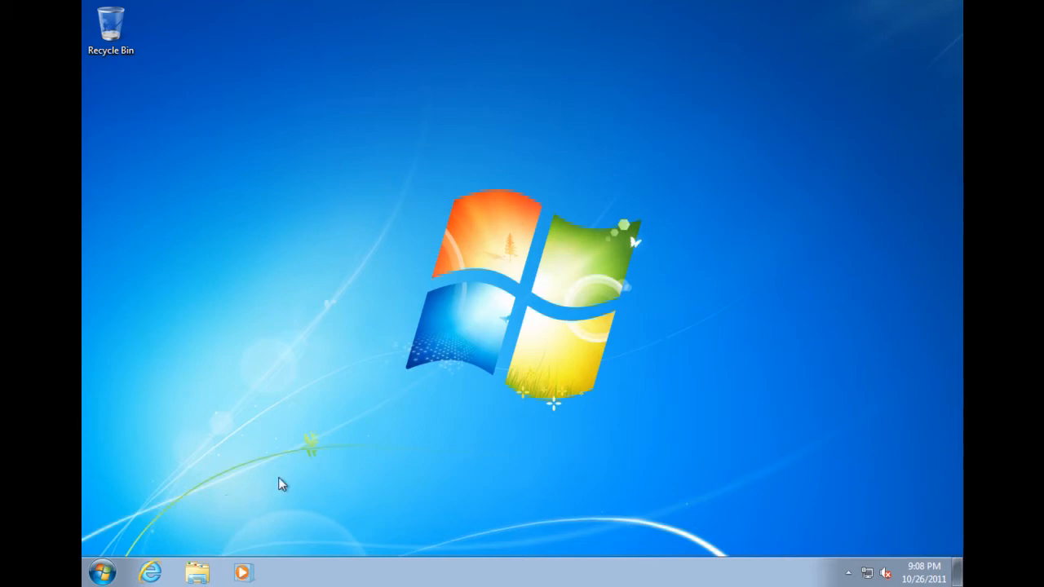
# Launch Windows Update from All Programs and check for new updates.
pyautogui.click(104, 572)
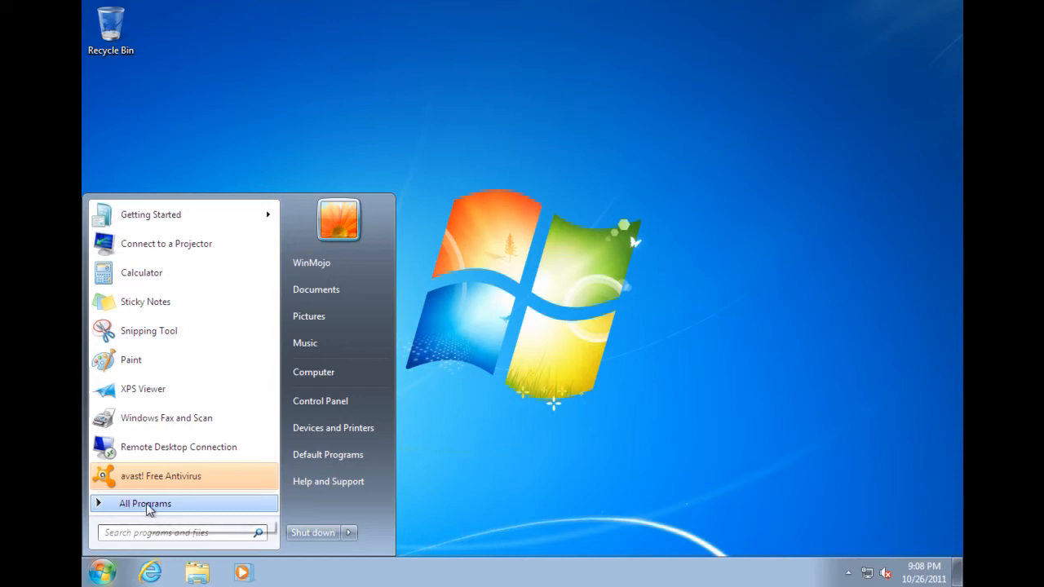
pyautogui.click(143, 505)
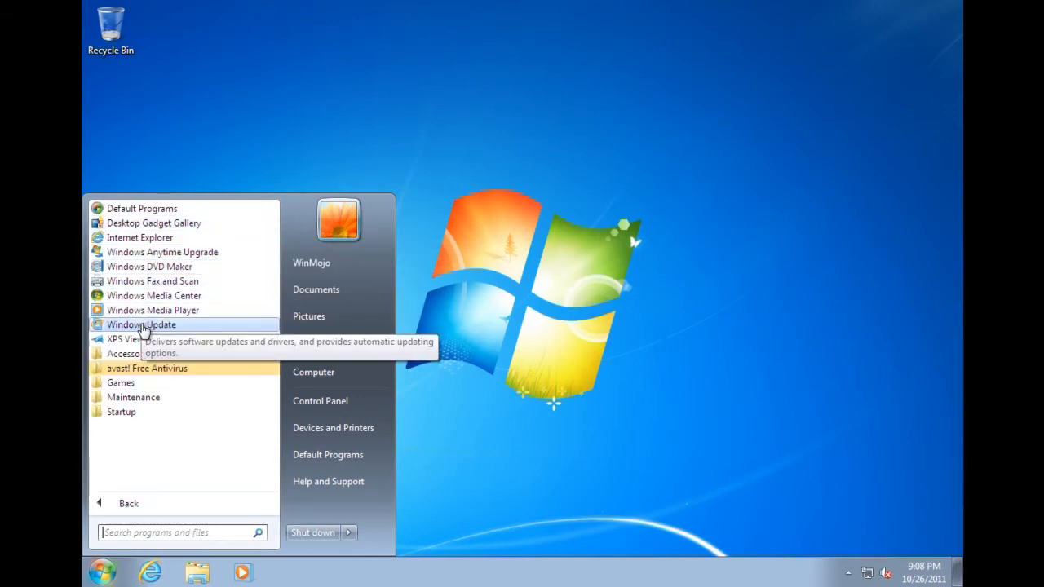
pyautogui.click(142, 325)
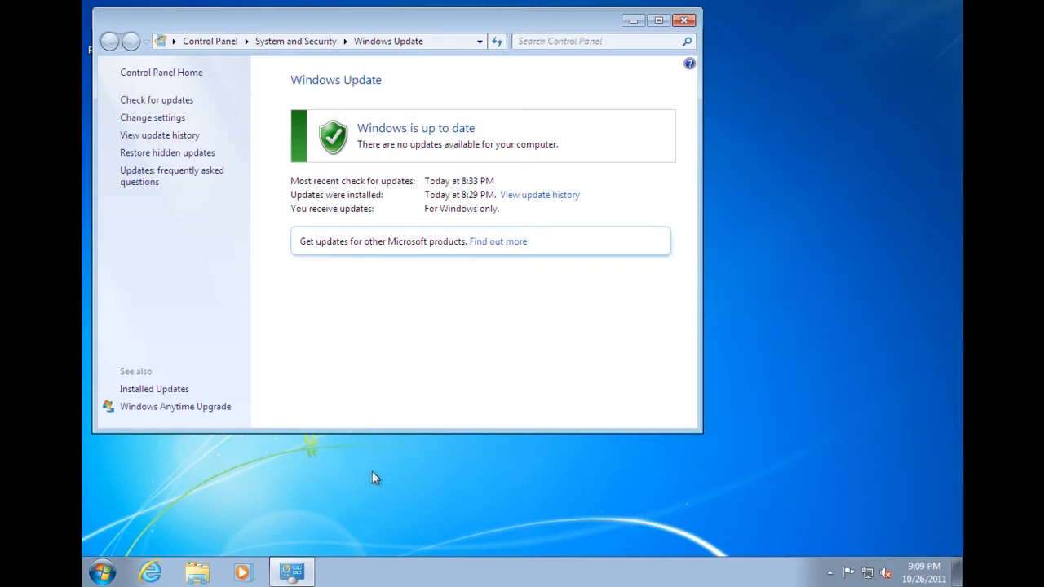
pyautogui.click(170, 103)
pyautogui.click(830, 573)
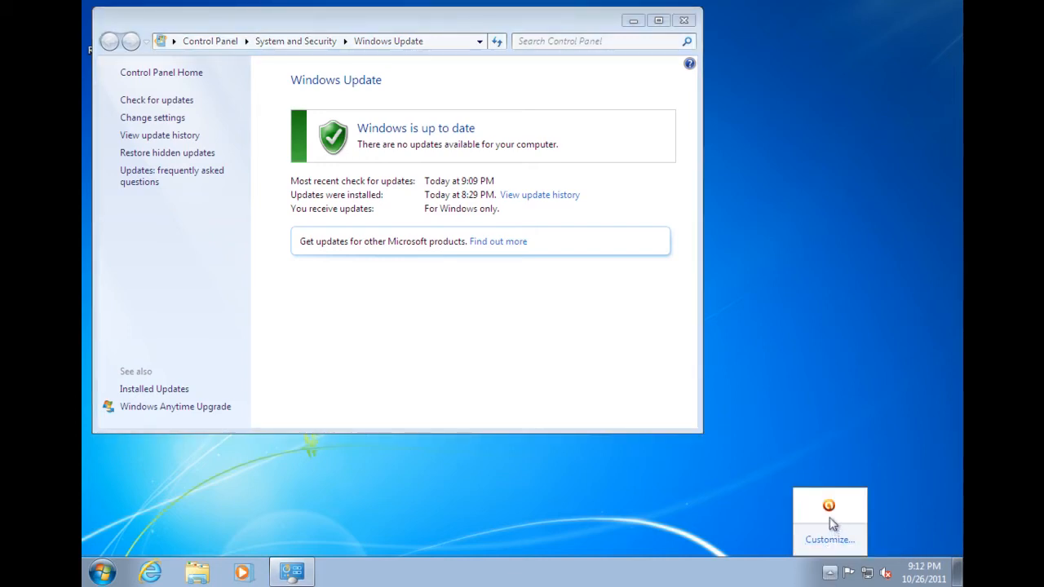
pyautogui.click(829, 507)
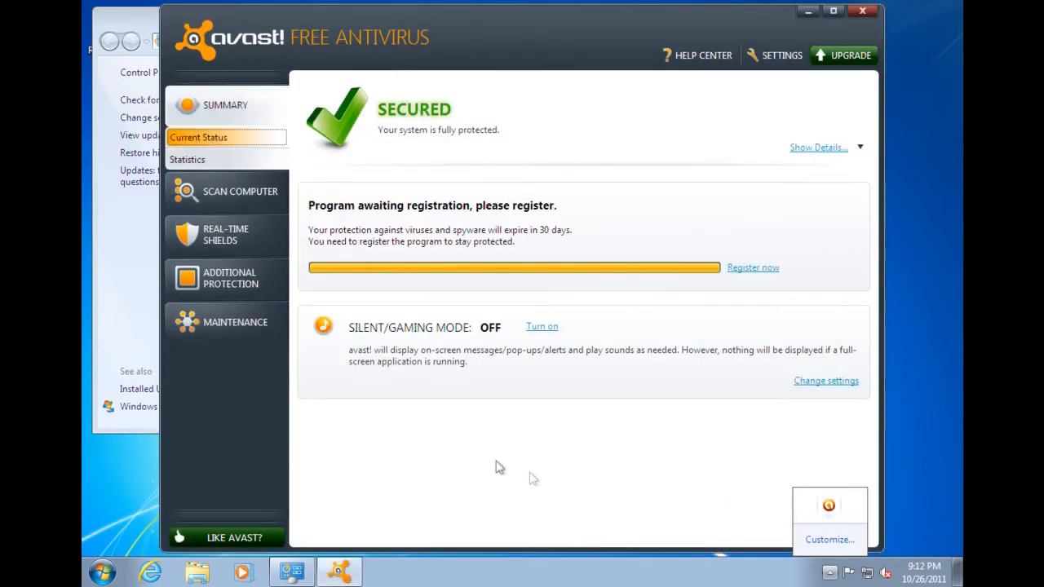
pyautogui.click(452, 122)
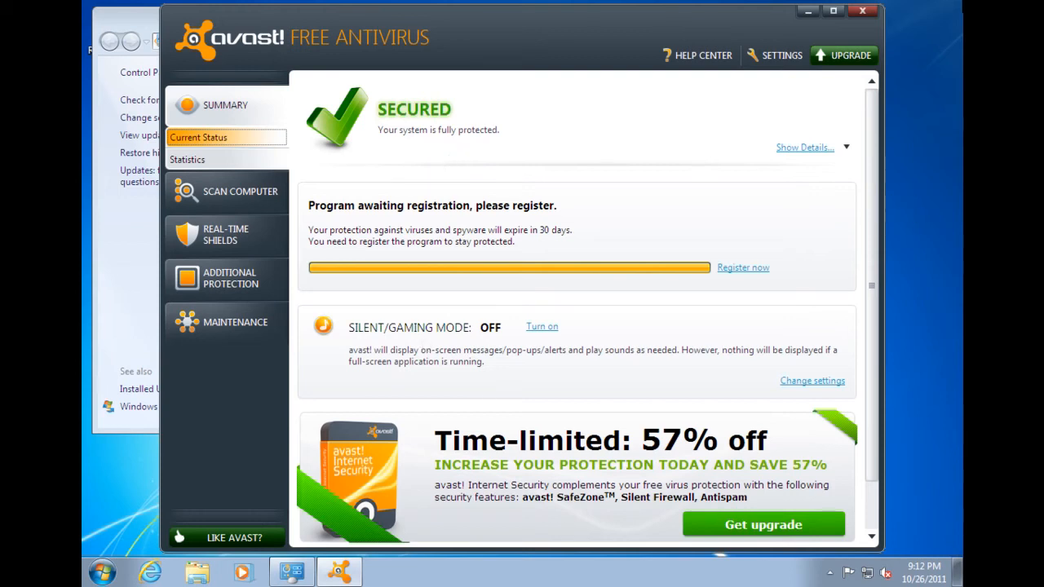
pyautogui.click(863, 14)
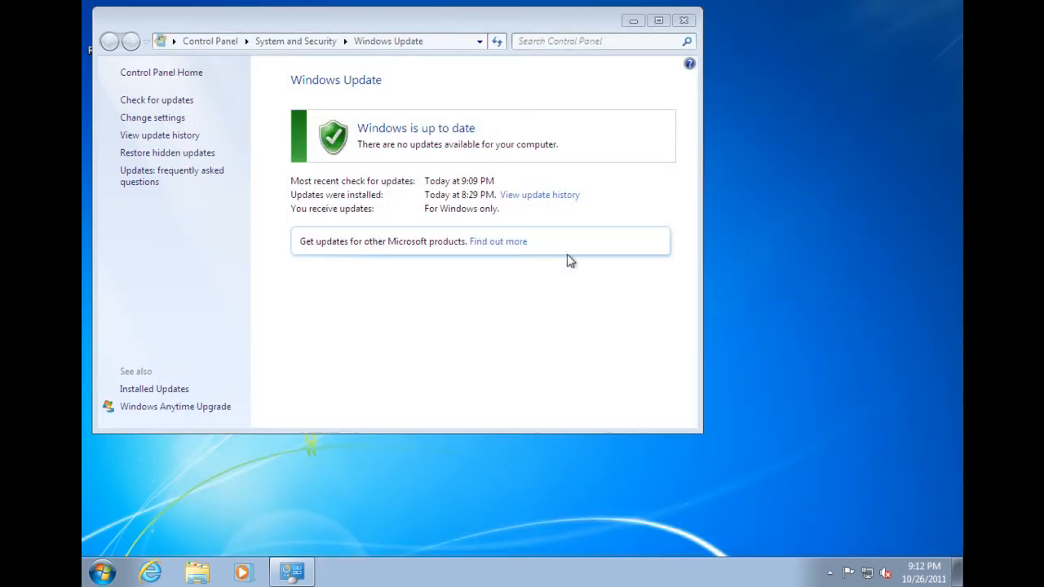
pyautogui.click(104, 572)
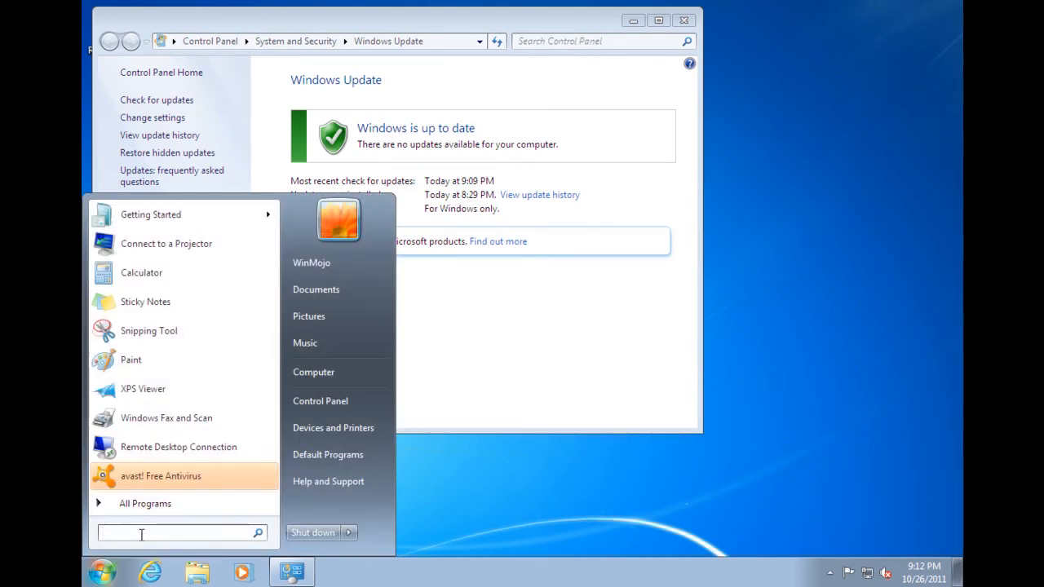
pyautogui.write('defe')
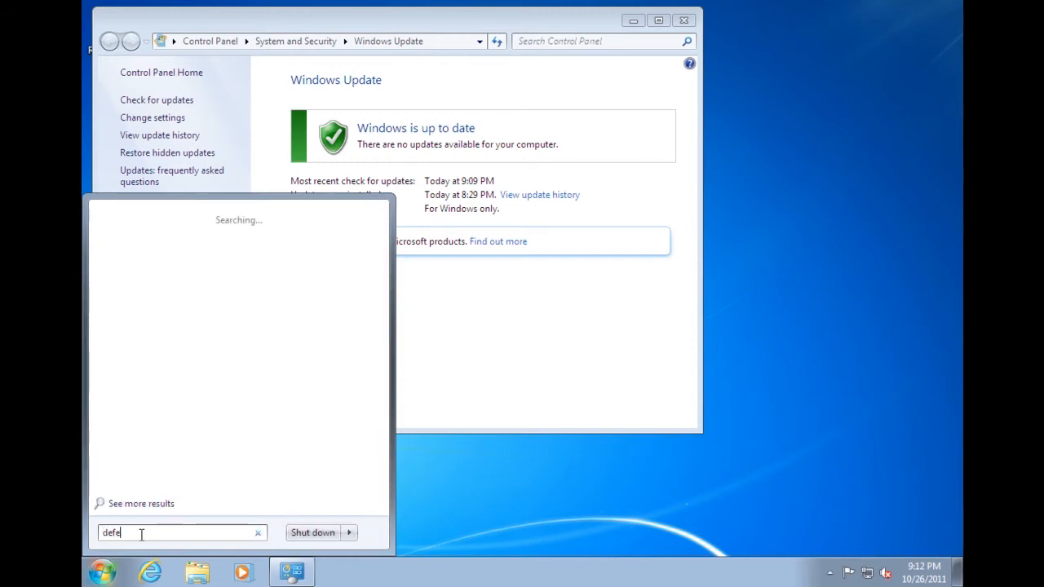
pyautogui.write('n')
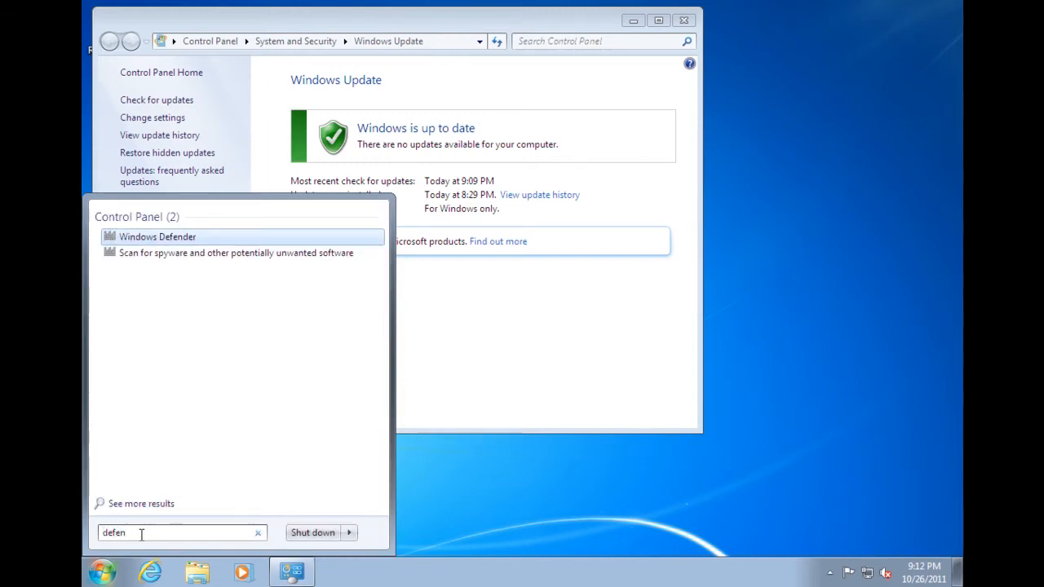
pyautogui.click(154, 237)
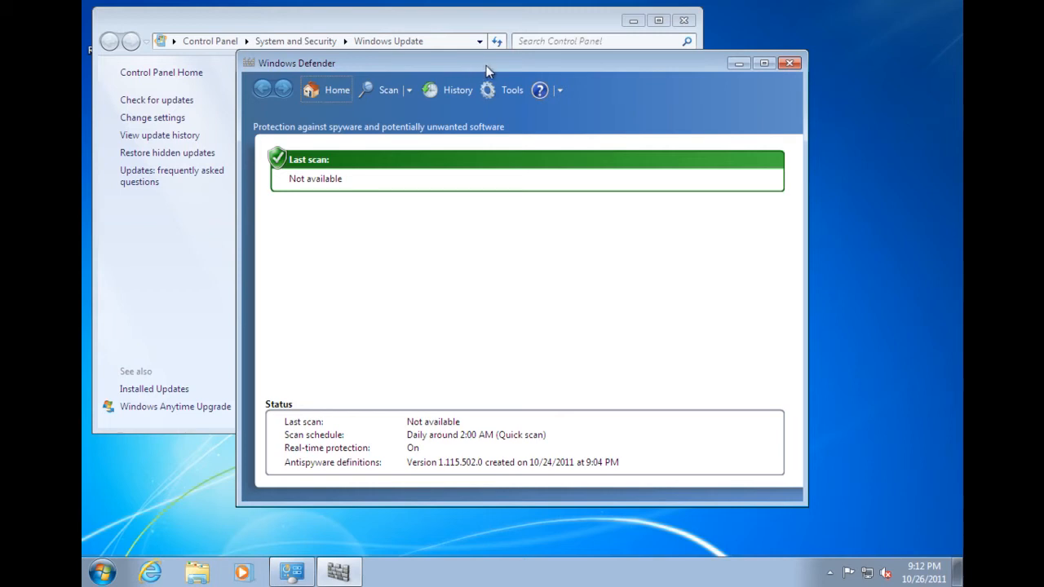
pyautogui.moveTo(486, 65); pyautogui.dragTo(507, 93)
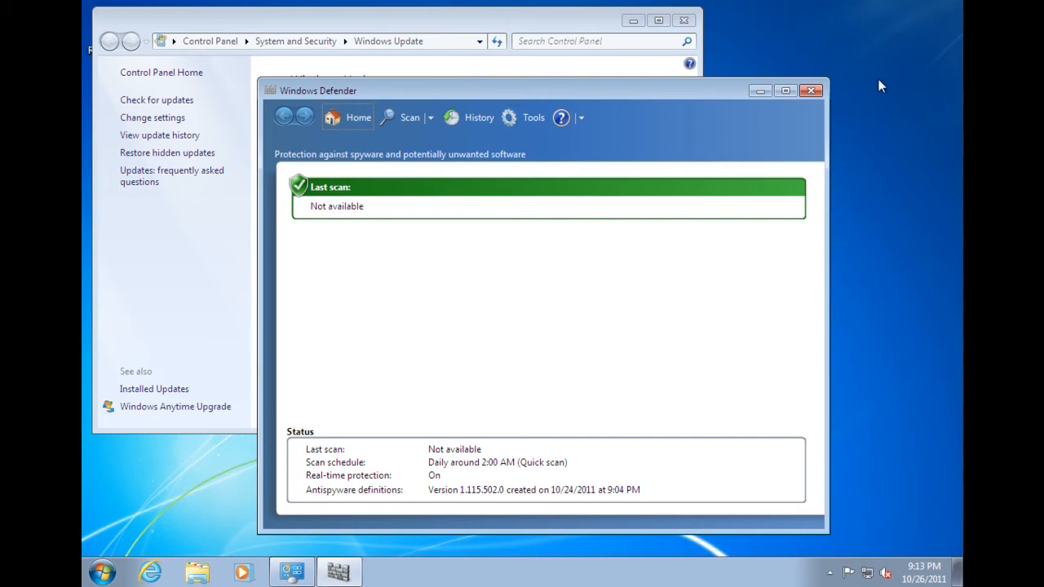
pyautogui.click(811, 90)
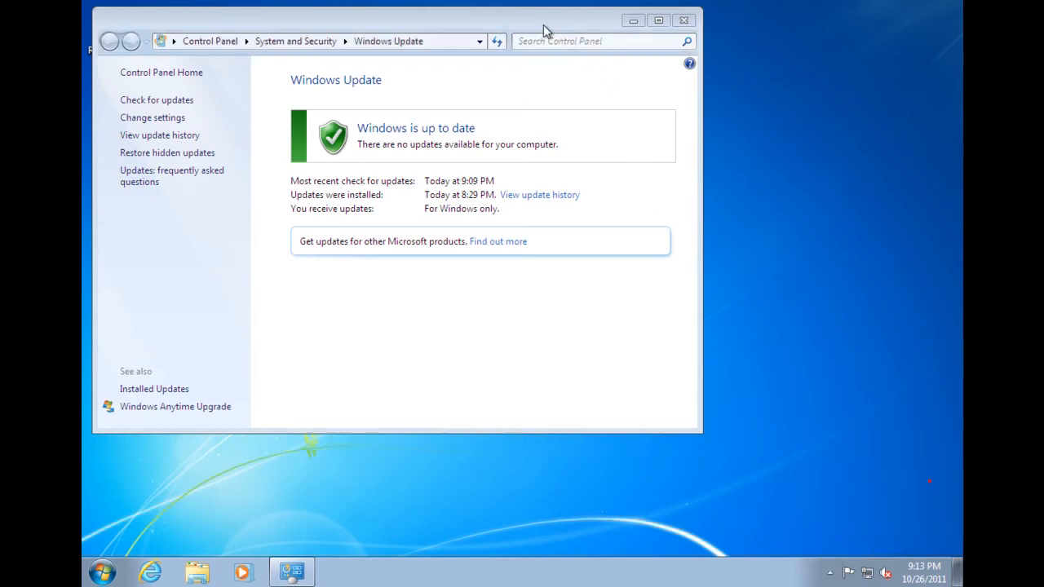
# Open Control Panel from Start and go to User Accounts and Family Safety.
pyautogui.moveTo(543, 24); pyautogui.dragTo(602, 37)
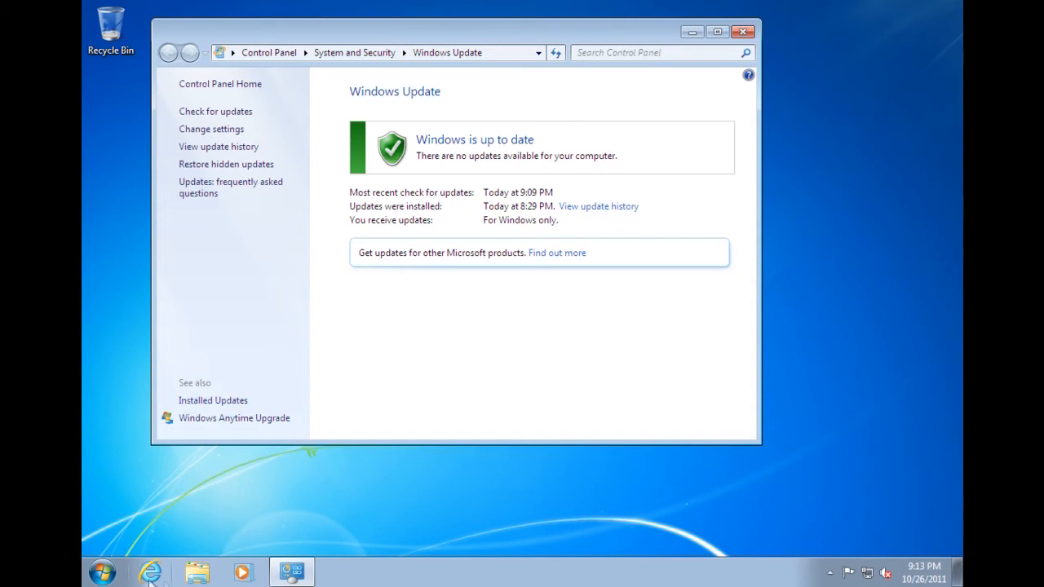
pyautogui.click(102, 572)
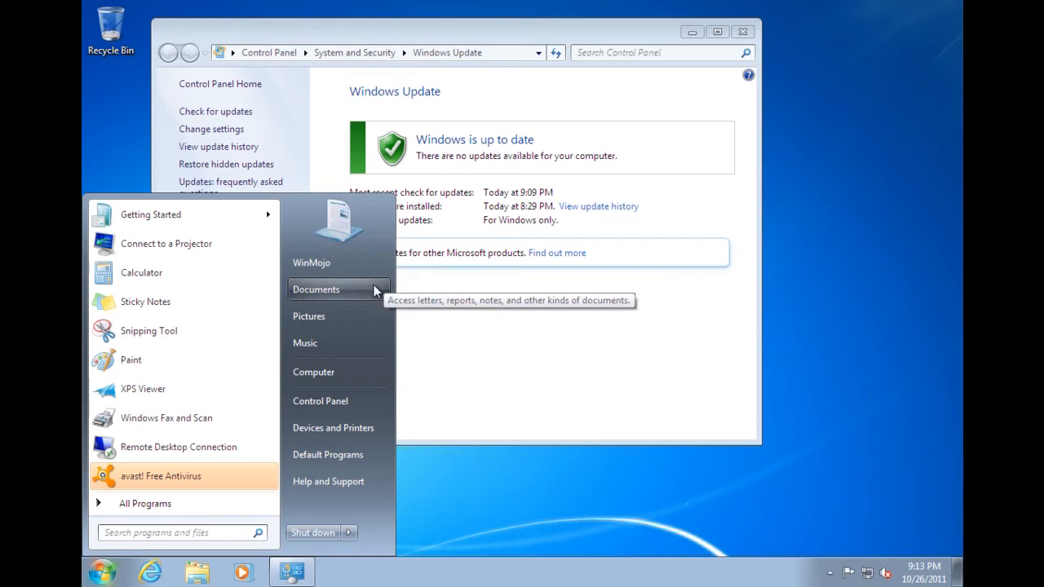
pyautogui.click(309, 404)
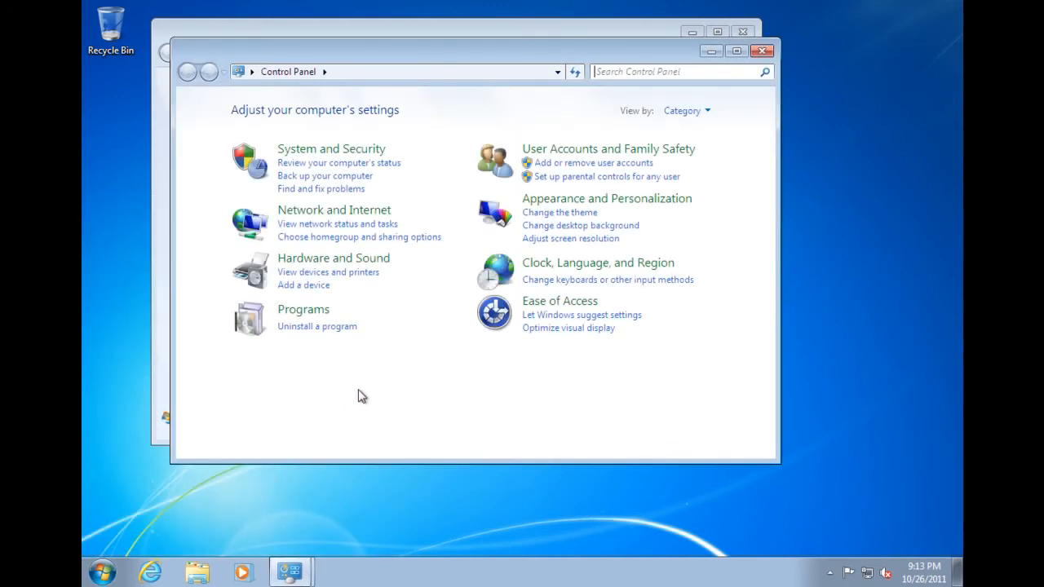
pyautogui.click(599, 149)
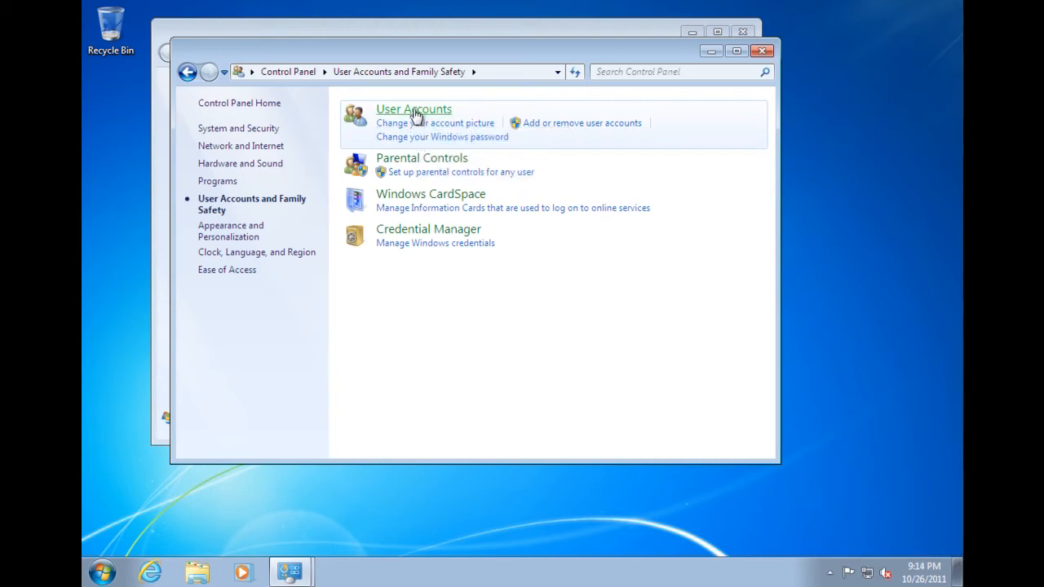
# Open User Accounts and choose to create a password for the Administrator account.
pyautogui.click(414, 112)
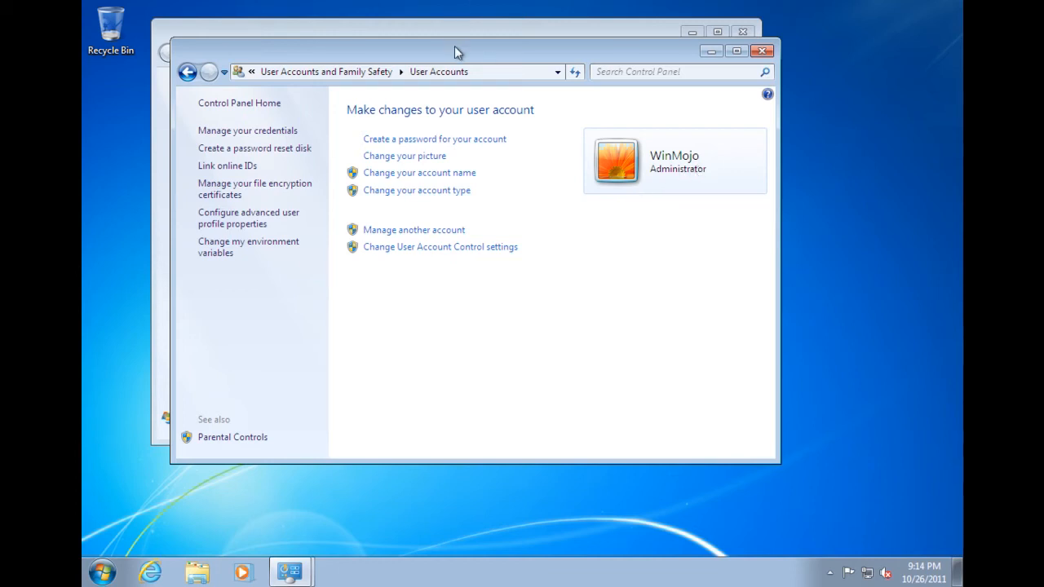
pyautogui.moveTo(454, 51); pyautogui.dragTo(515, 77)
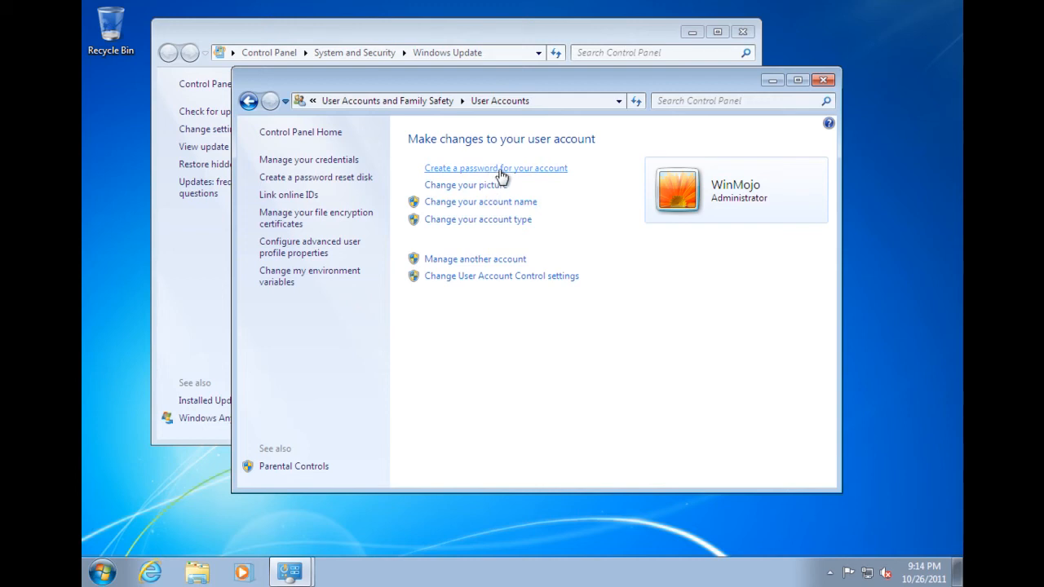
pyautogui.click(498, 169)
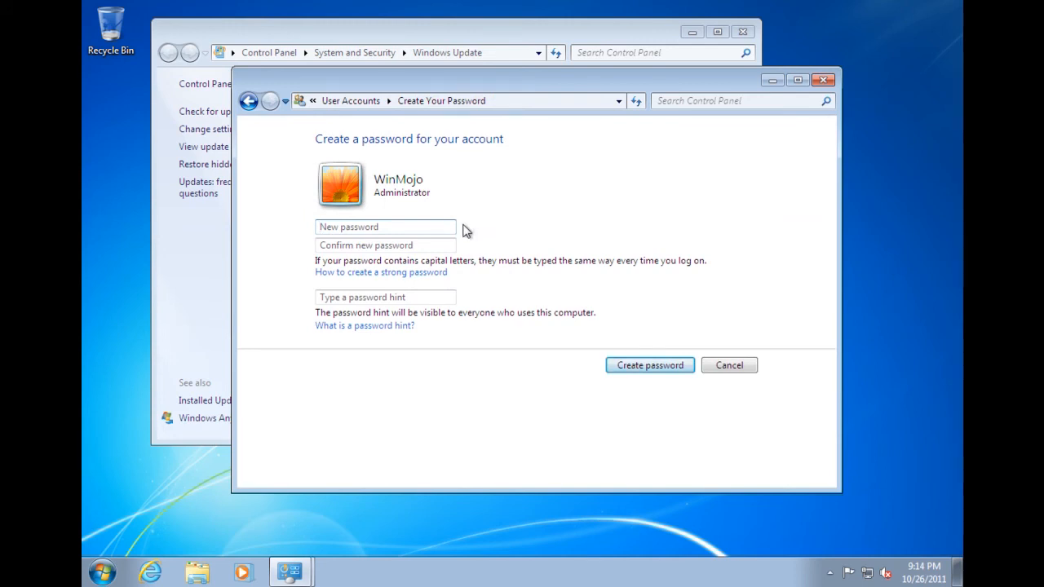
# Enter and confirm the new administrator password, skip the hint, and create it.
pyautogui.write('abc')
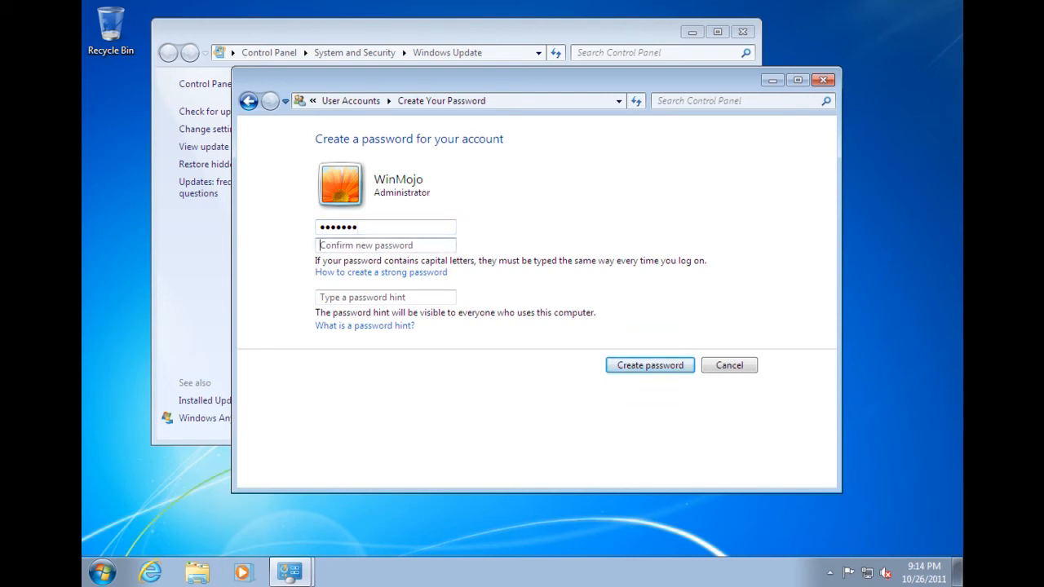
pyautogui.write('abc')
pyautogui.press('Tab')
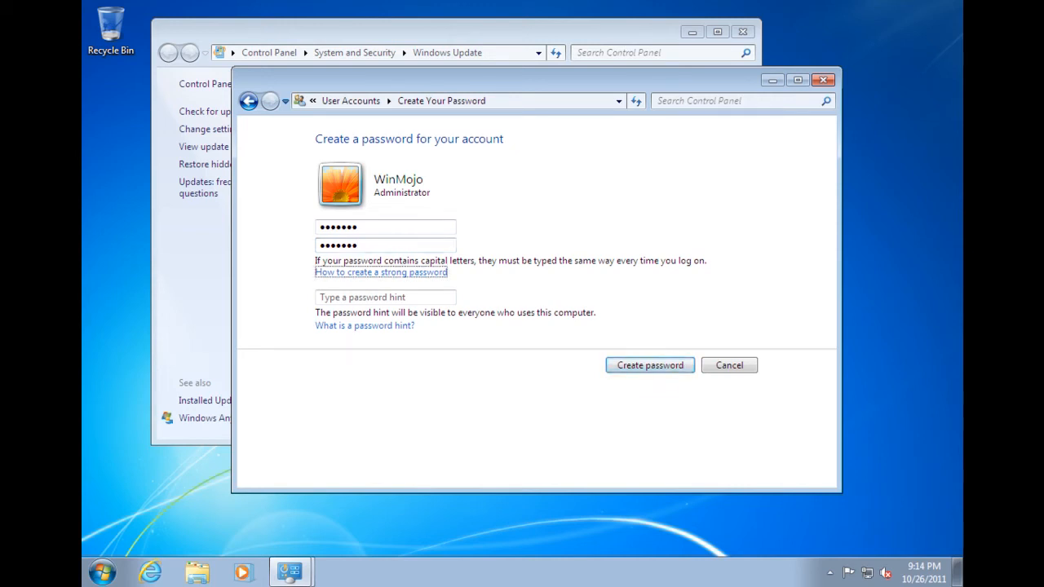
pyautogui.press('Tab')
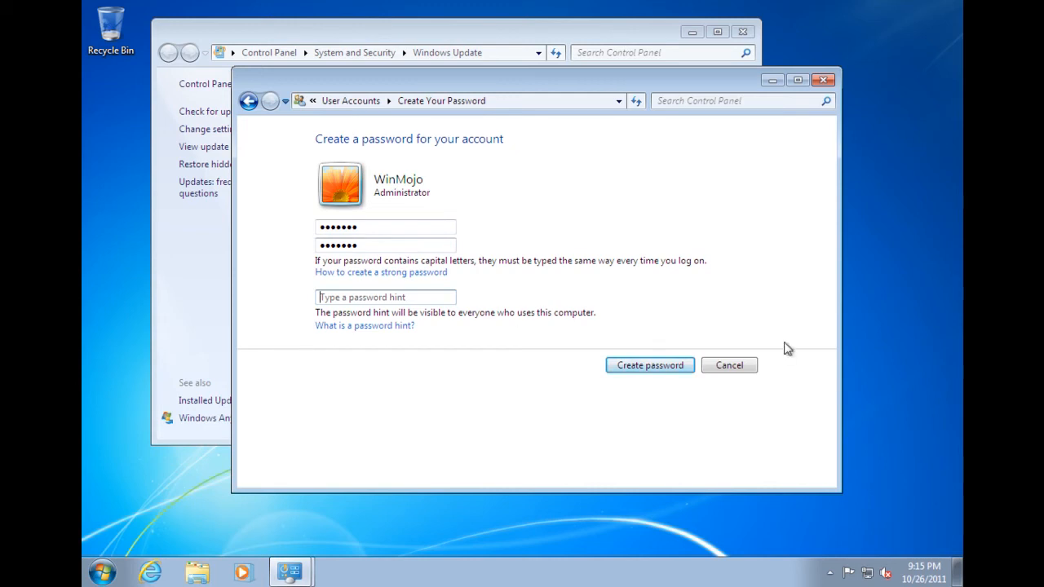
pyautogui.click(666, 369)
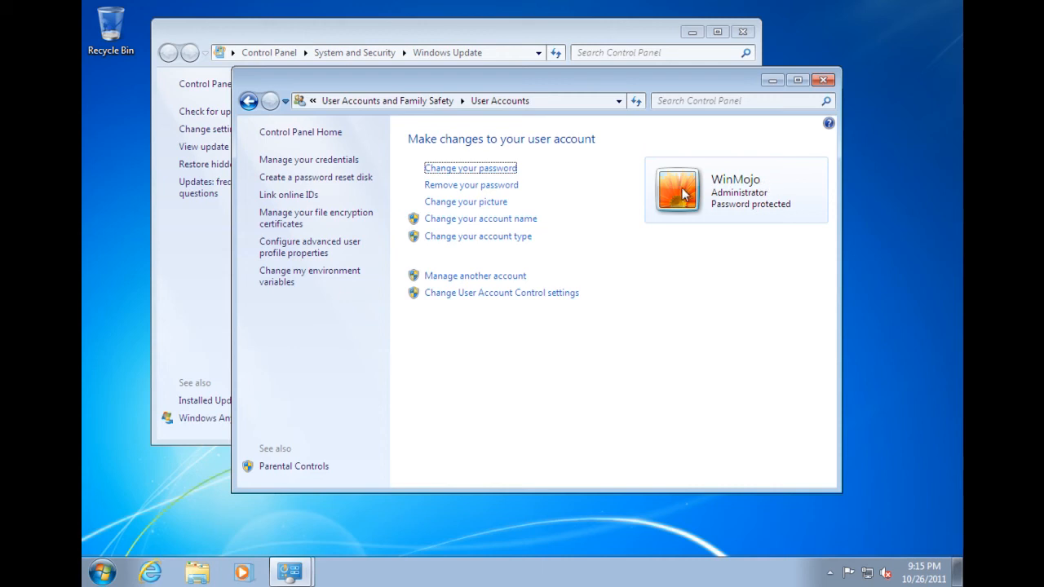
# Go to Change your picture on the User Accounts page.
pyautogui.click(444, 202)
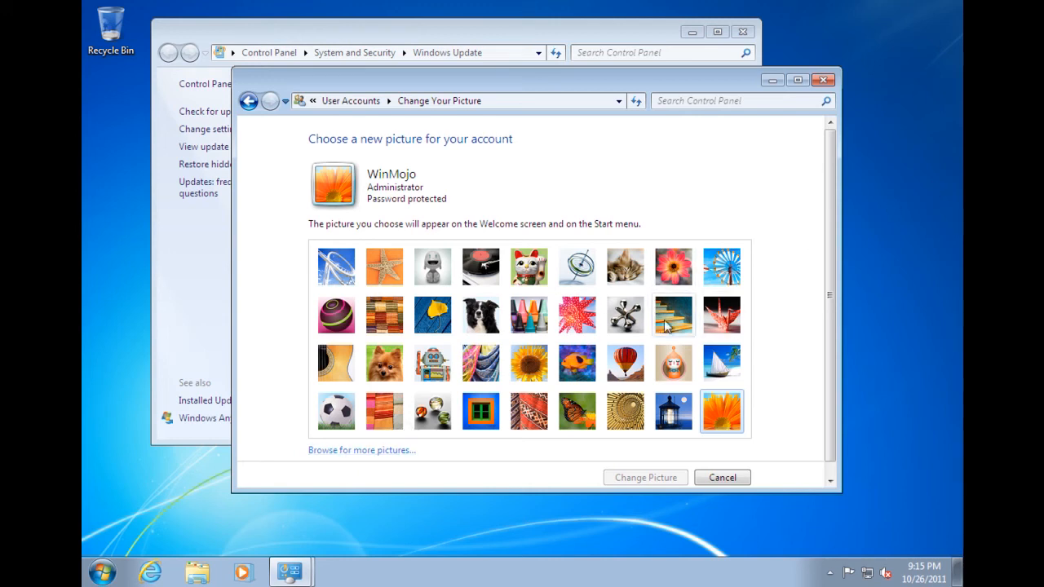
# Browse for more pictures and pick the winmojo image from the Pictures library.
pyautogui.click(349, 450)
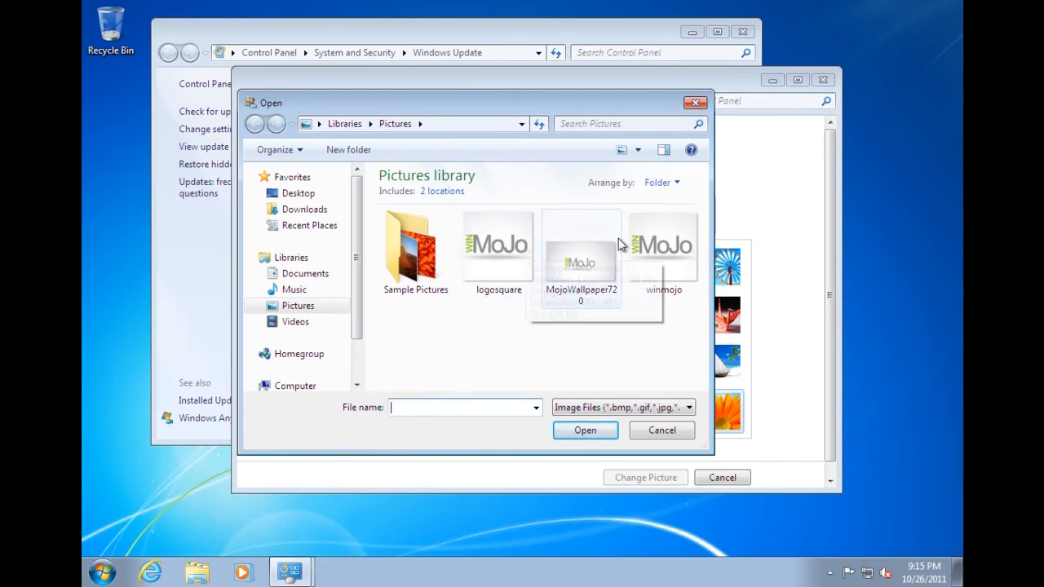
pyautogui.doubleClick(644, 245)
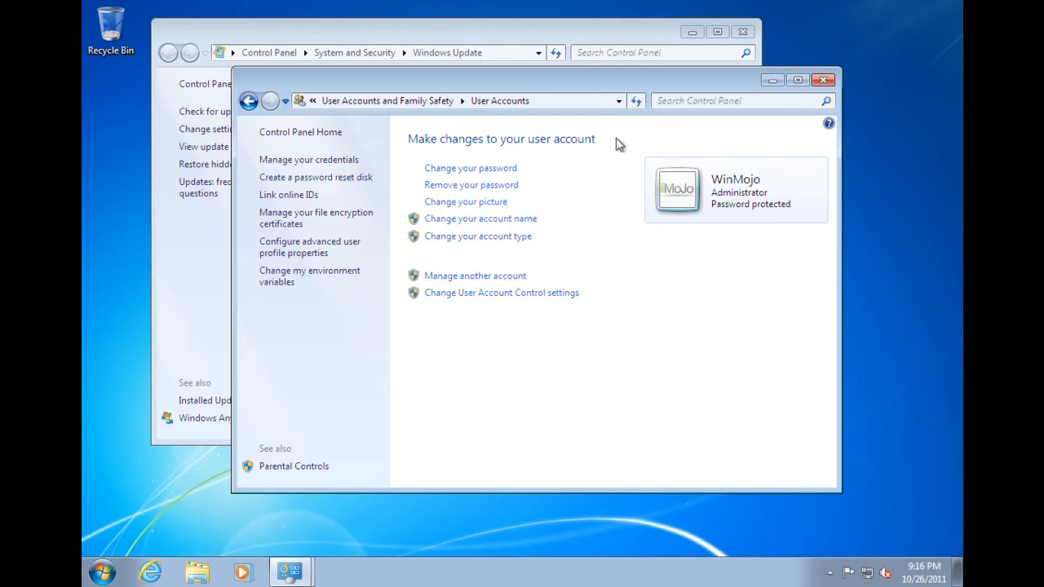
# Close the open windows and reach Add or remove user accounts in Control Panel.
pyautogui.click(822, 81)
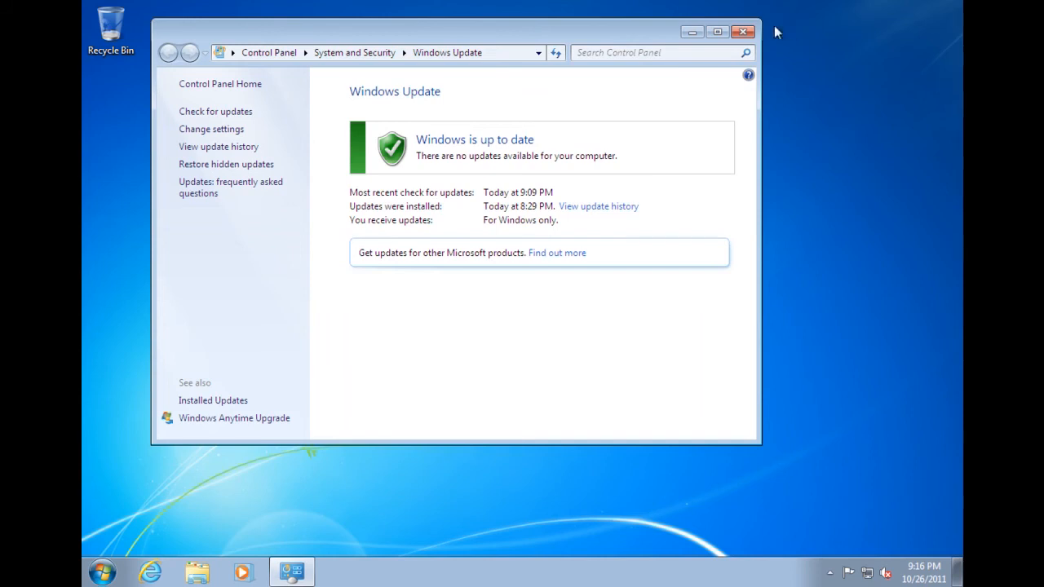
pyautogui.click(742, 32)
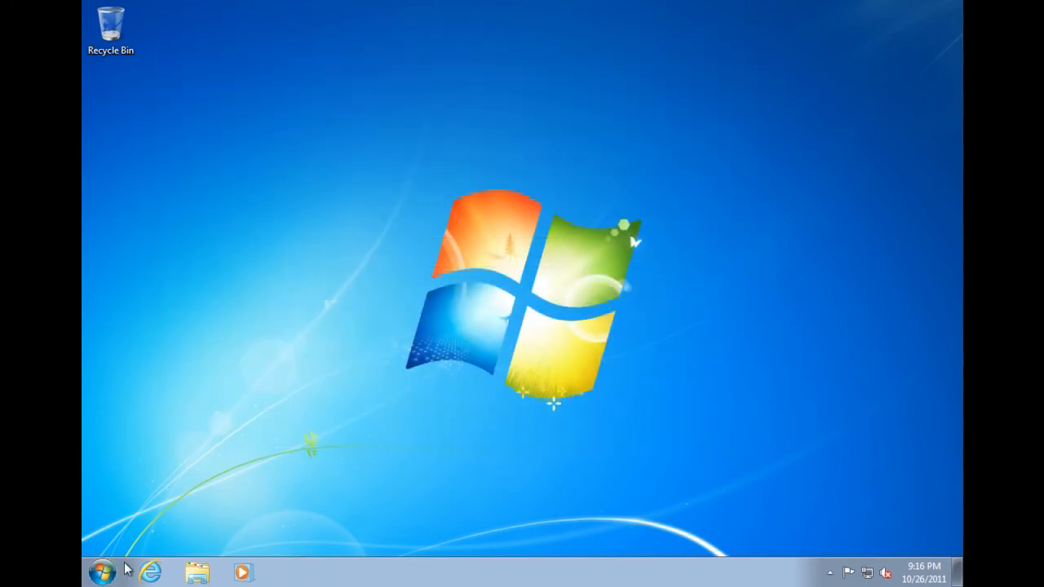
pyautogui.click(104, 571)
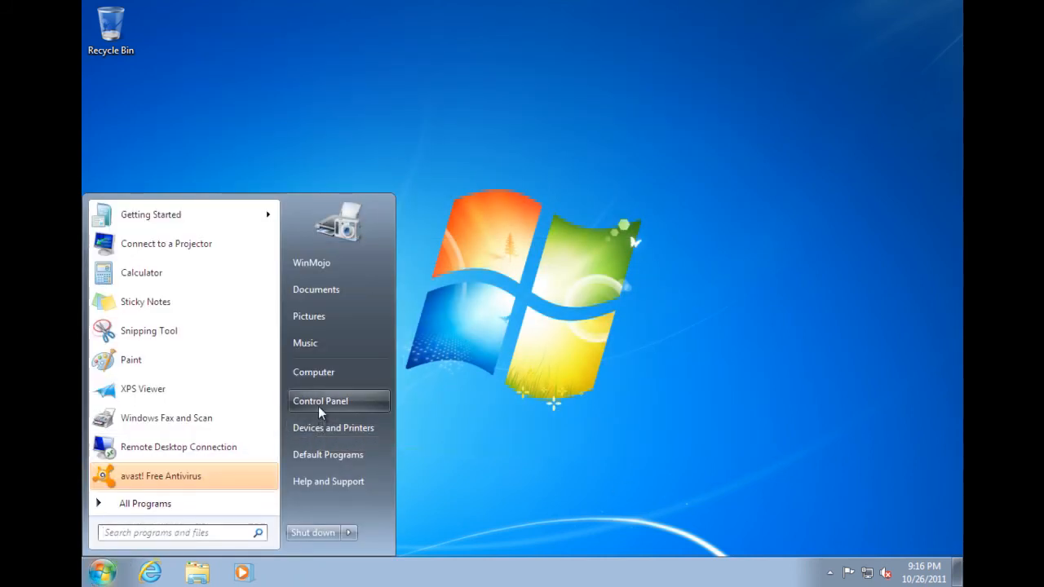
pyautogui.click(319, 405)
pyautogui.click(655, 180)
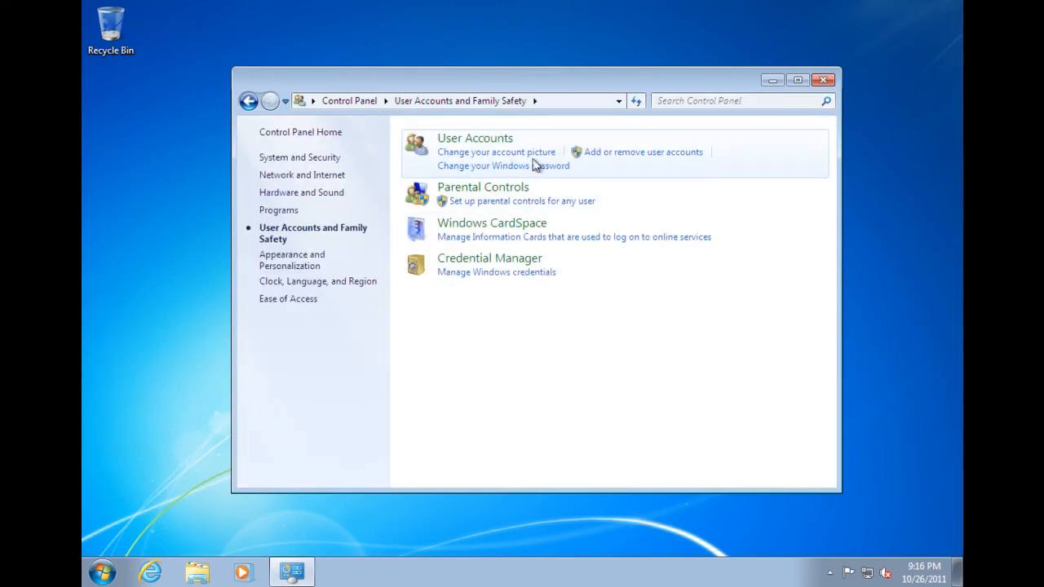
pyautogui.click(596, 153)
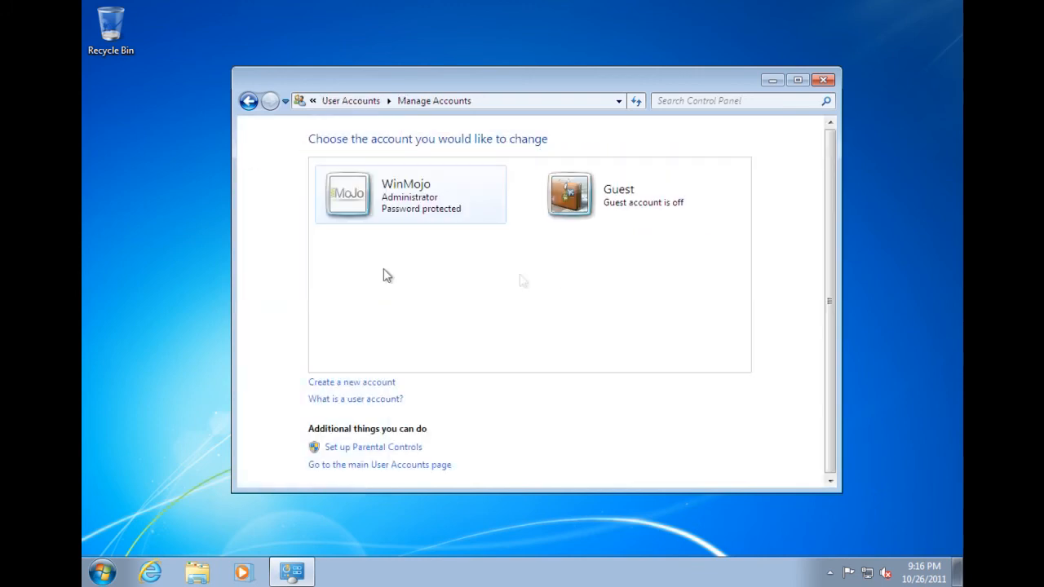
# Create a new Standard user account named WinMojoUser.
pyautogui.click(372, 383)
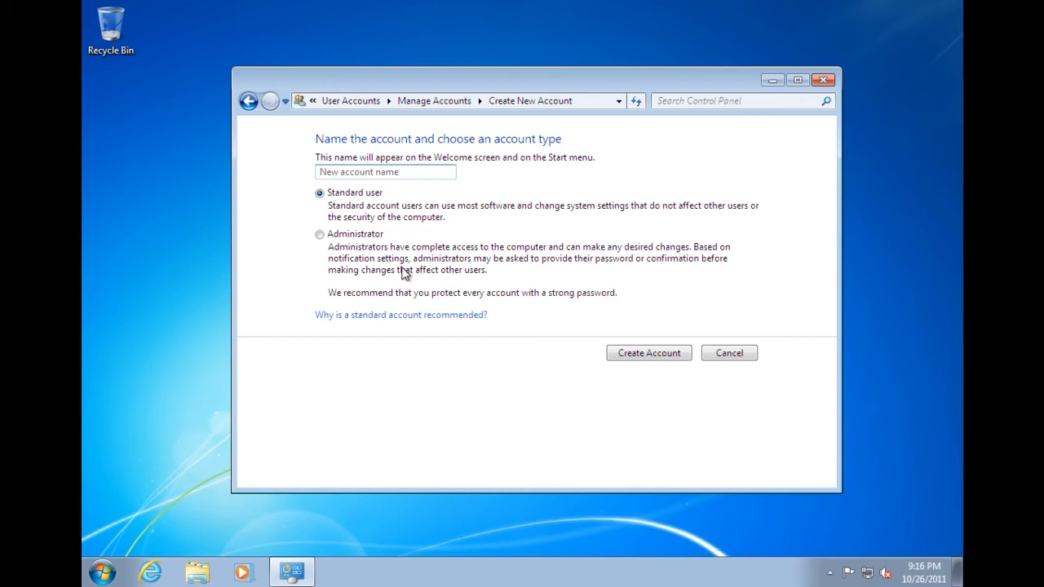
pyautogui.write('WinMojoUser')
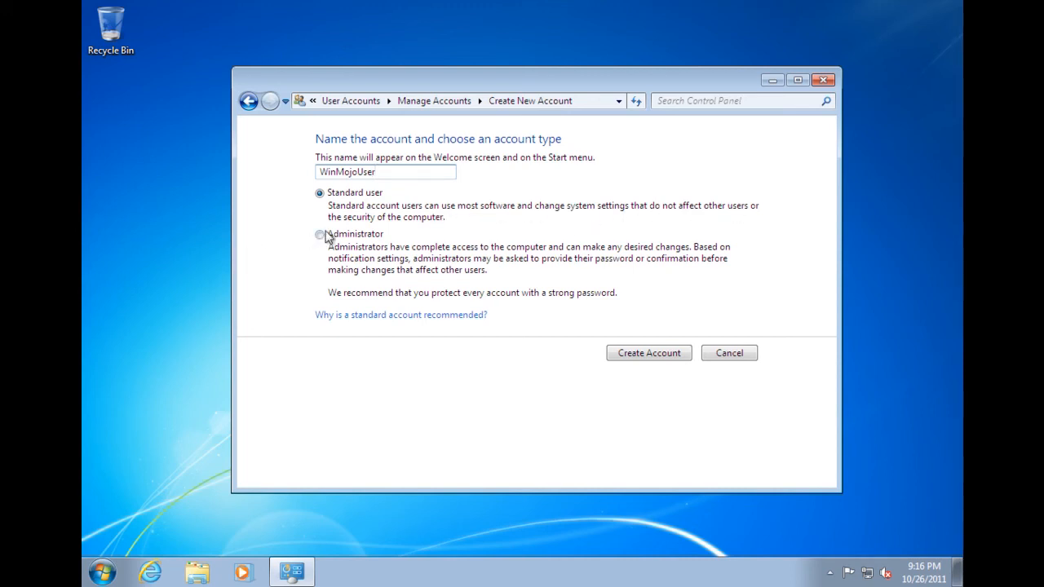
pyautogui.click(629, 356)
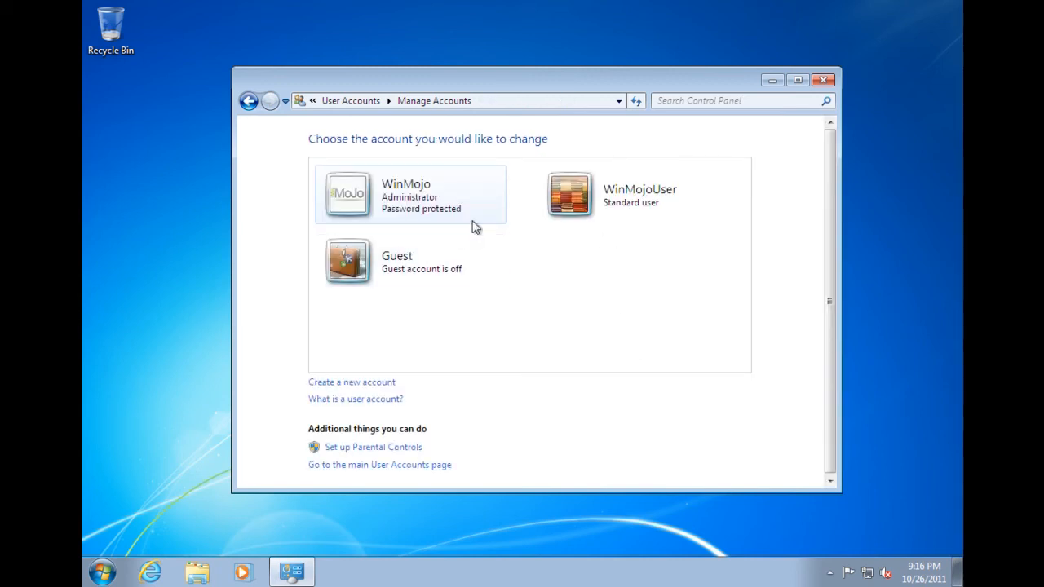
# Give WinMojoUser the turntable picture and return to the Manage Accounts list.
pyautogui.click(559, 206)
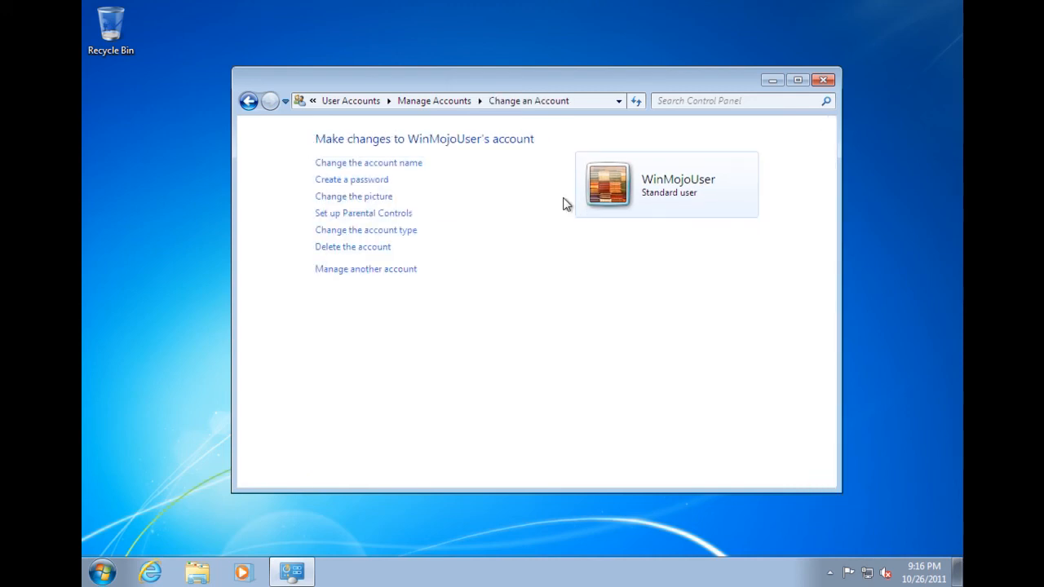
pyautogui.click(380, 197)
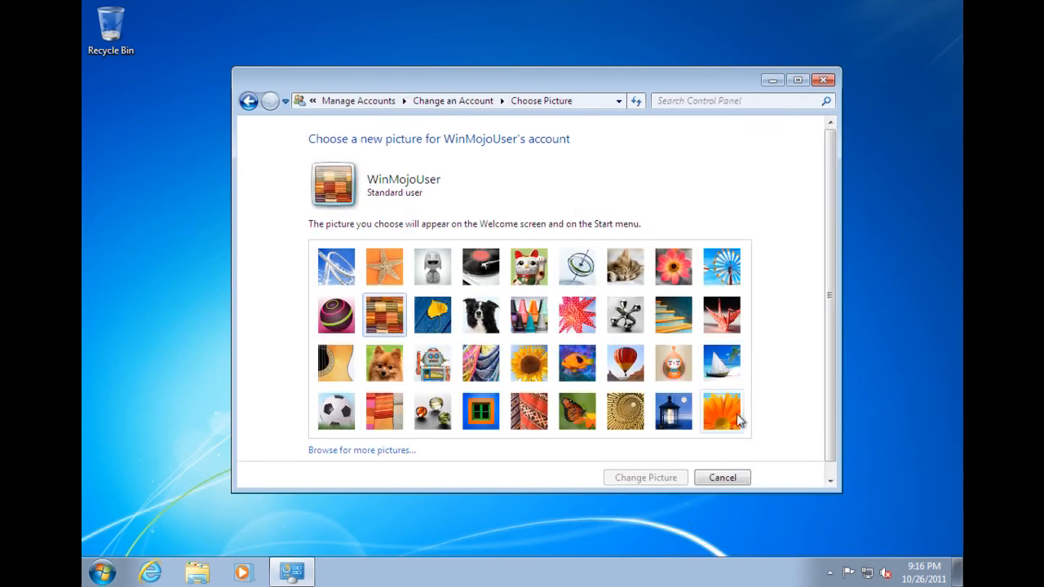
pyautogui.scroll(-1, 738, 420)
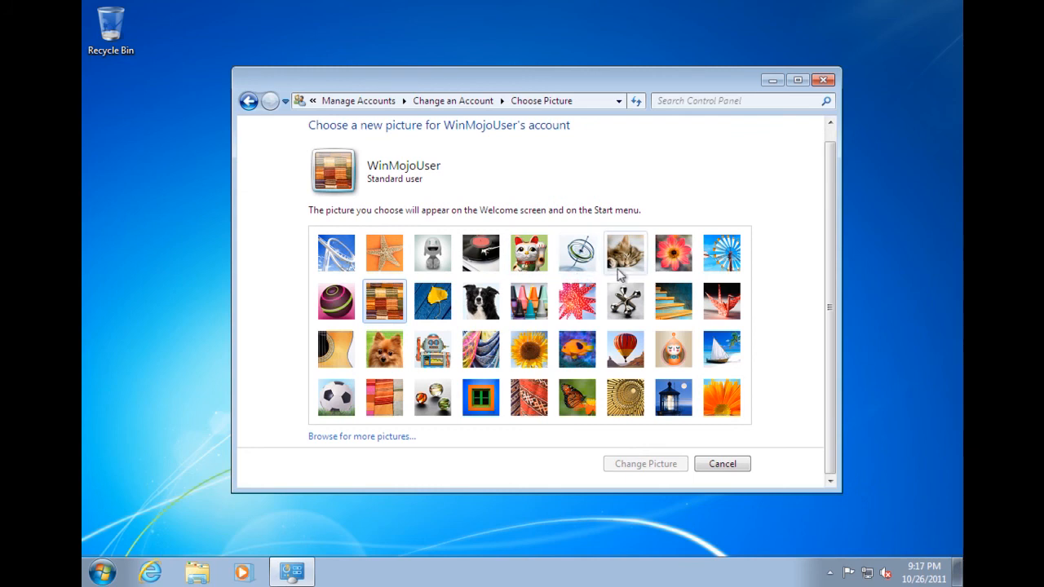
pyautogui.click(484, 258)
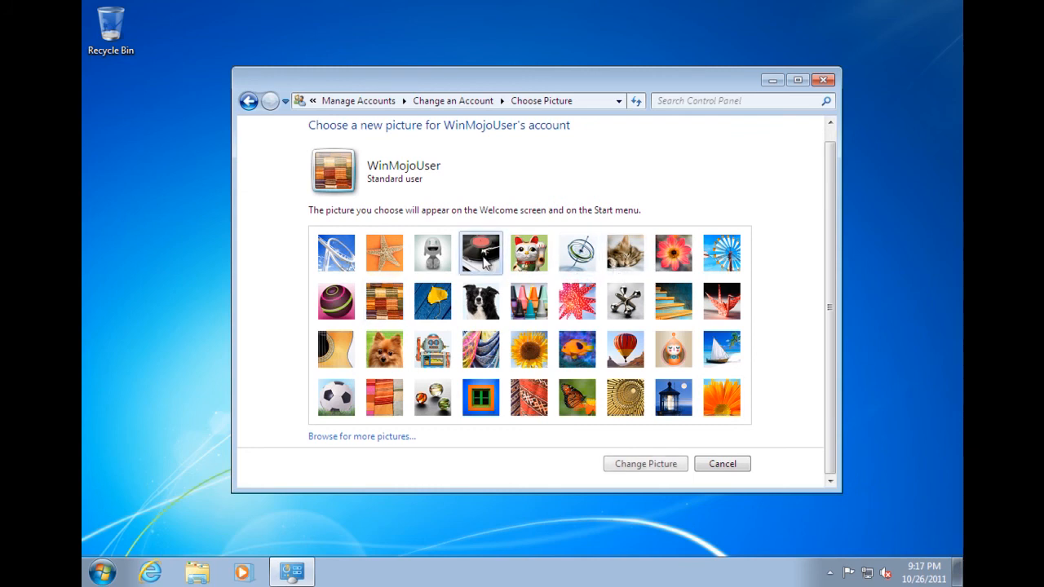
pyautogui.click(644, 463)
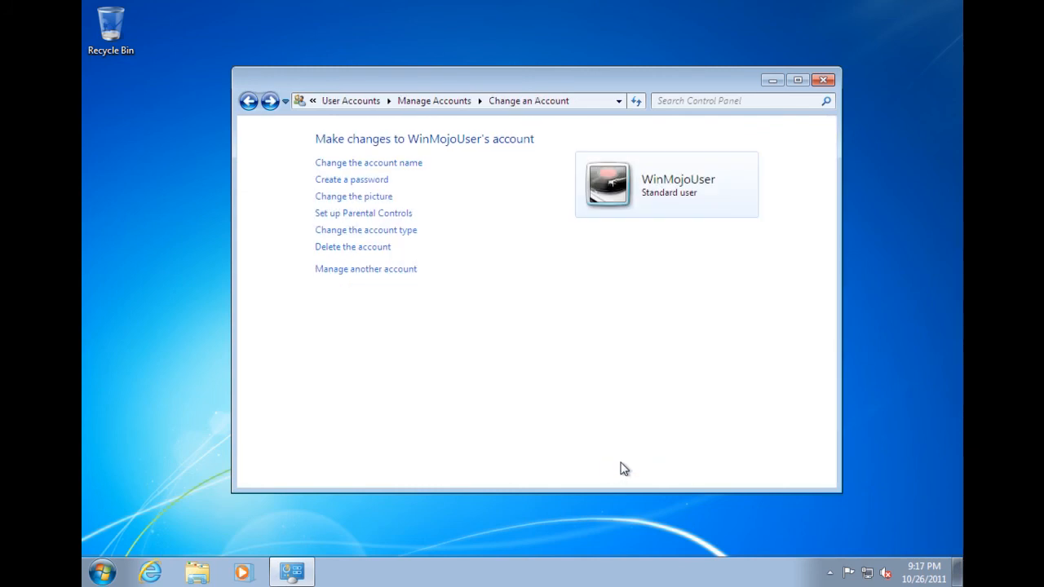
pyautogui.click(350, 271)
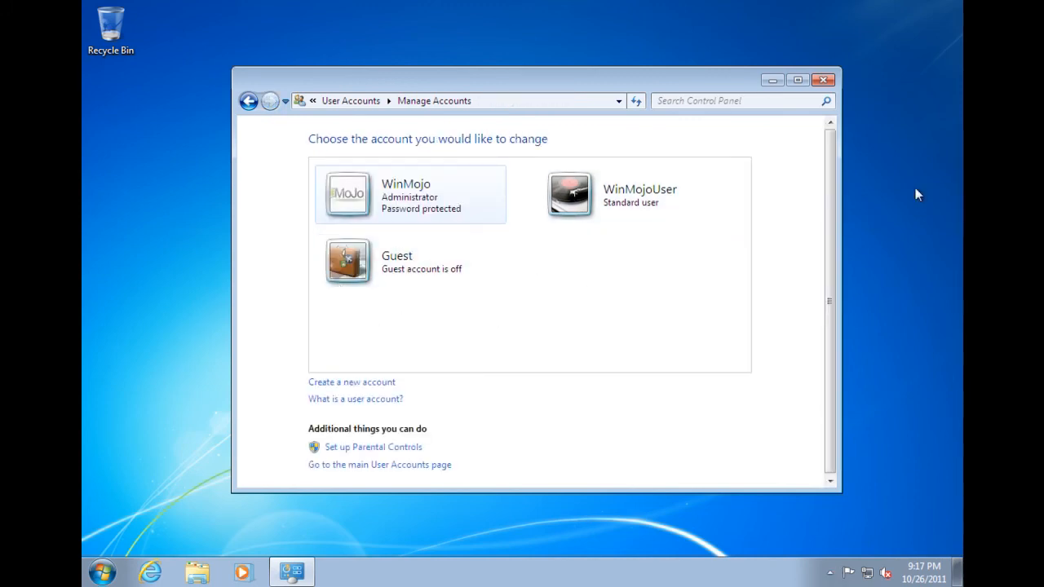
# Close the Manage Accounts window and launch Getting Started from All Programs > Accessories.
pyautogui.click(826, 83)
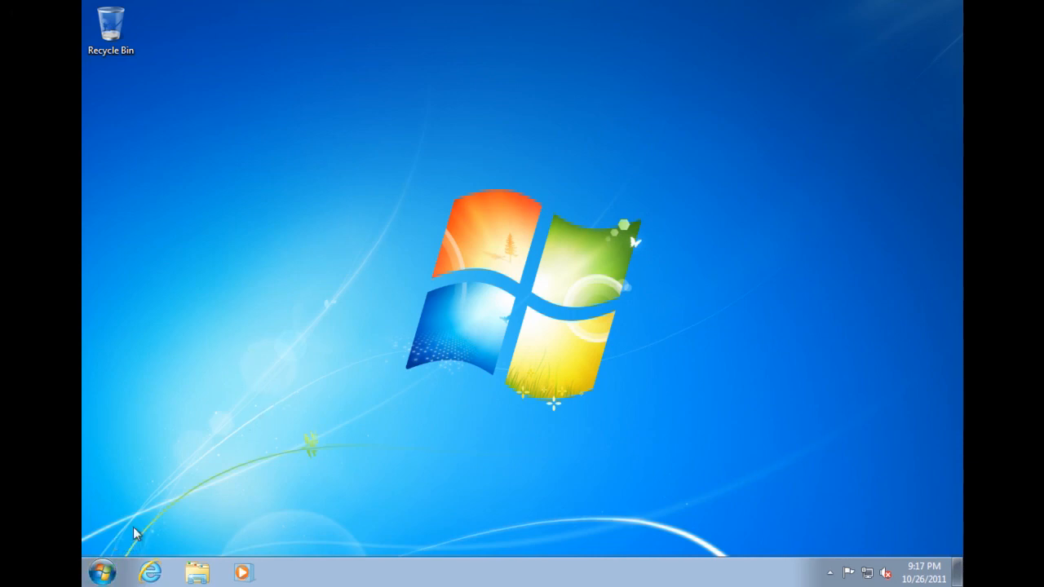
pyautogui.click(99, 574)
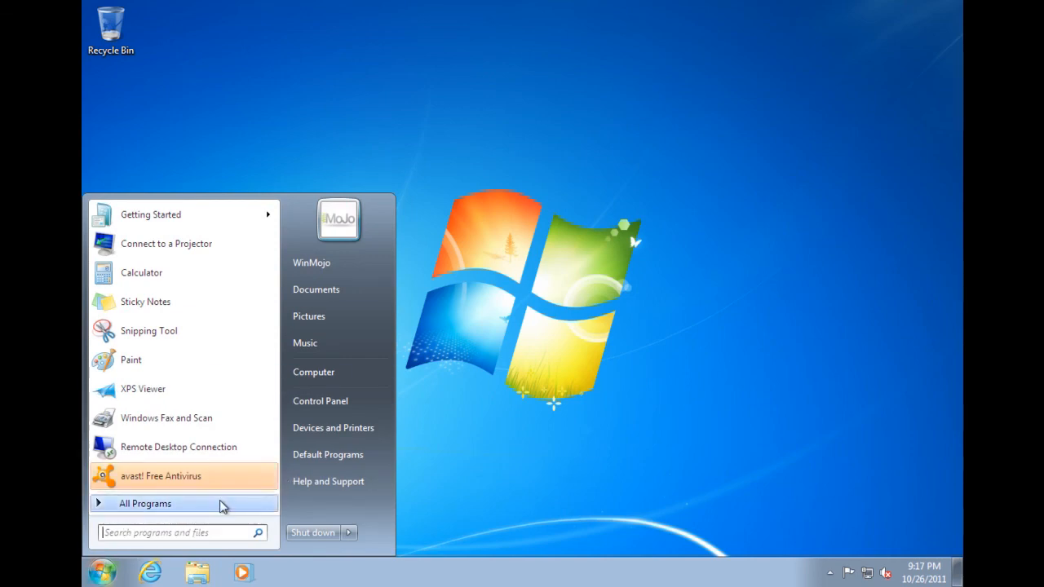
pyautogui.click(138, 512)
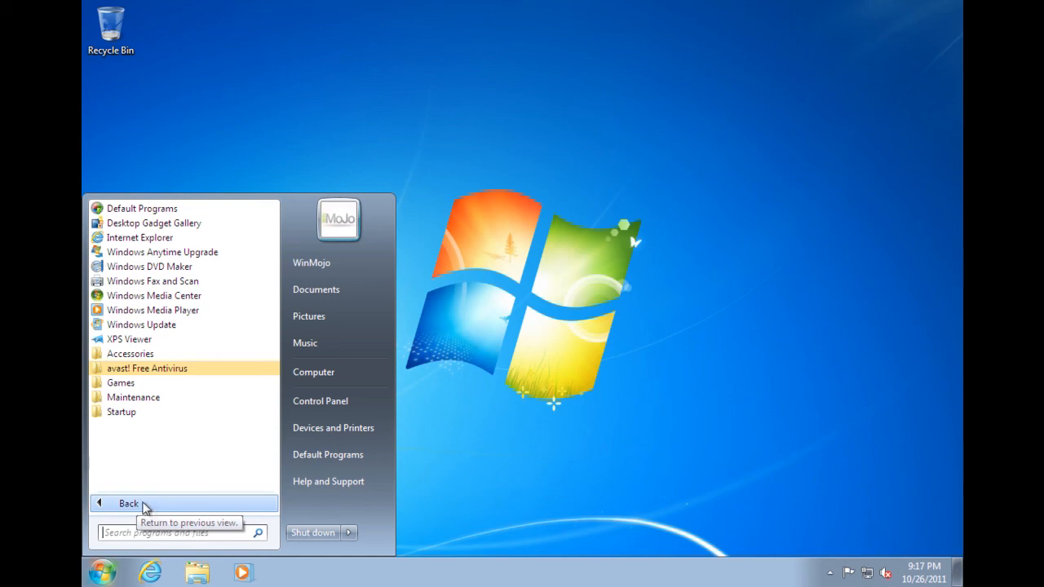
pyautogui.click(106, 575)
pyautogui.click(108, 576)
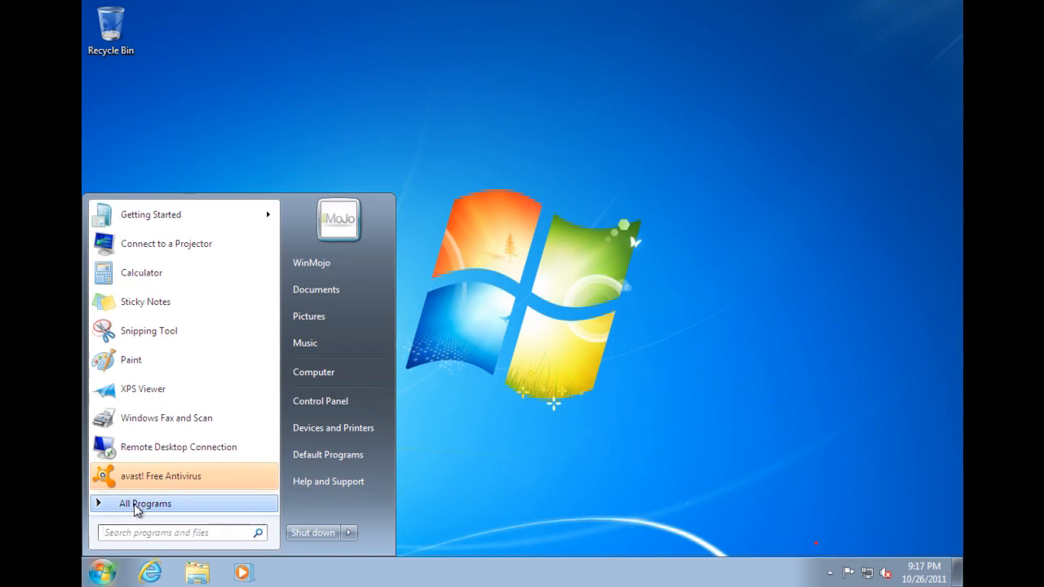
pyautogui.click(135, 506)
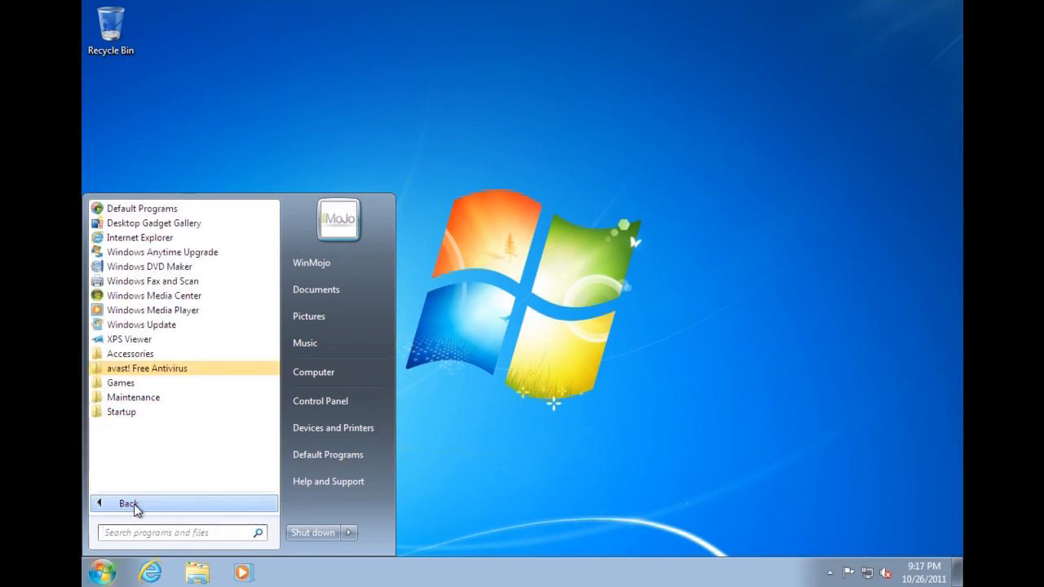
pyautogui.click(144, 359)
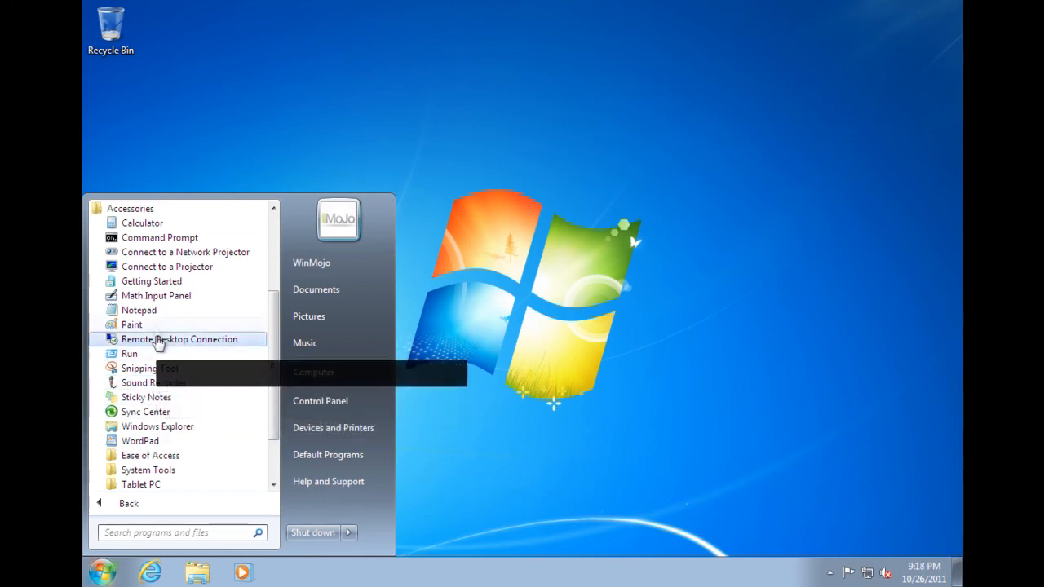
pyautogui.click(150, 282)
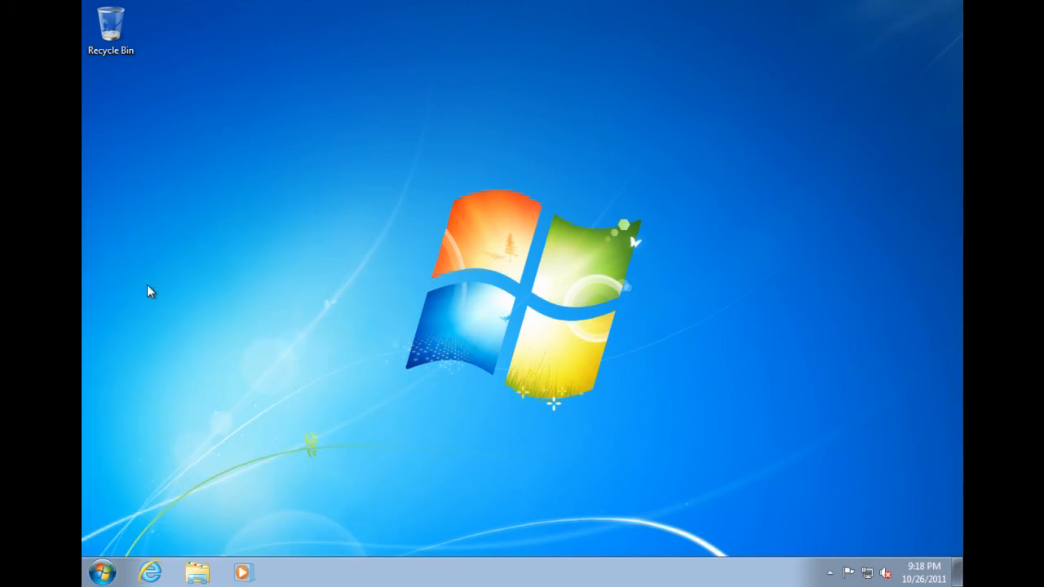